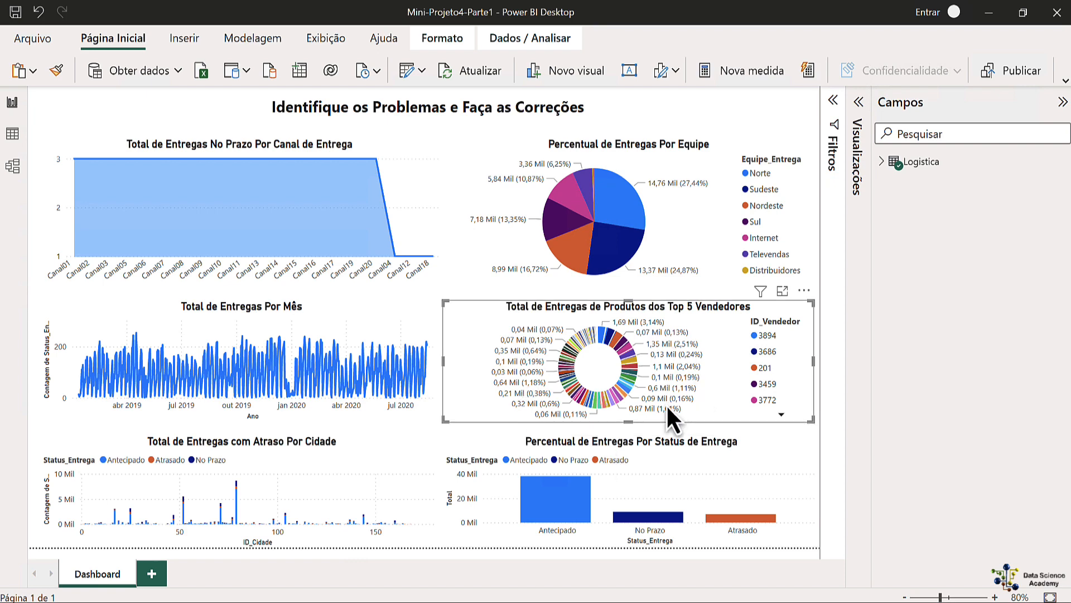
- Examine the ID_Vendedor legend of the donut chart titled Total de Entregas de Produtos dos Top 5 Vendedores
{"action": "left_click", "coordinate": [781, 413]}
{"action": "left_click", "coordinate": [781, 332]}
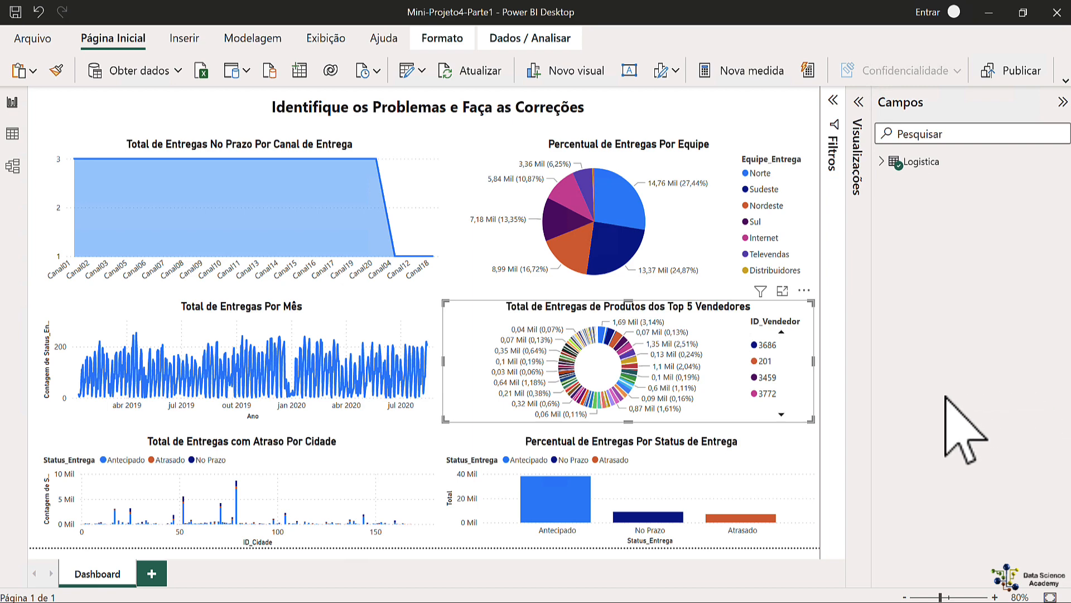
{"action": "left_click", "coordinate": [779, 332]}
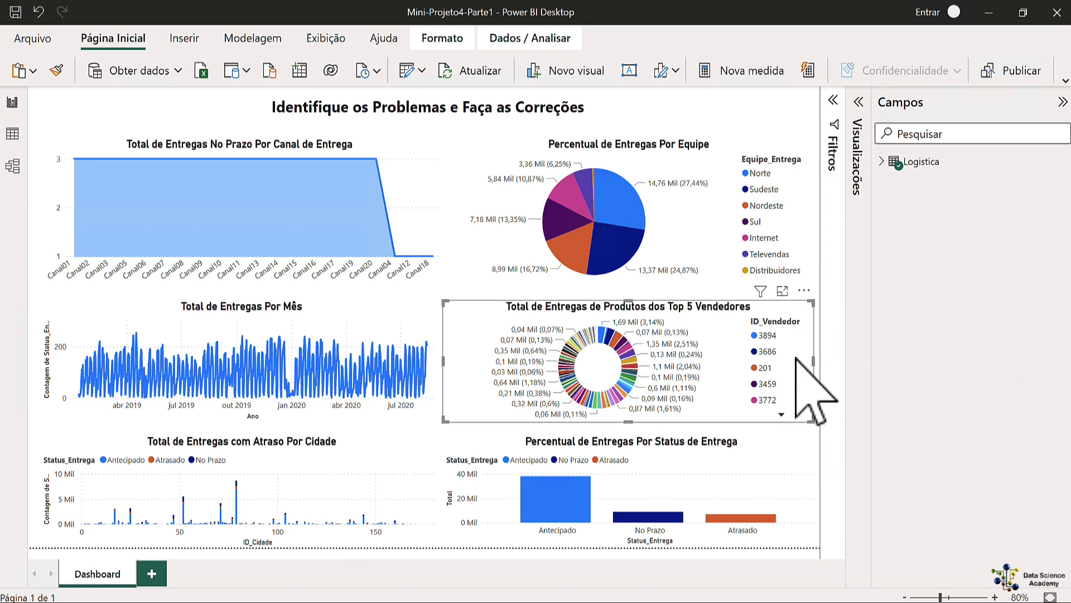
{"action": "mouse_move", "coordinate": [812, 302]}
{"action": "left_mouse_down"}
{"action": "mouse_move", "coordinate": [812, 272]}
{"action": "mouse_move", "coordinate": [811, 294]}
{"action": "left_mouse_up"}
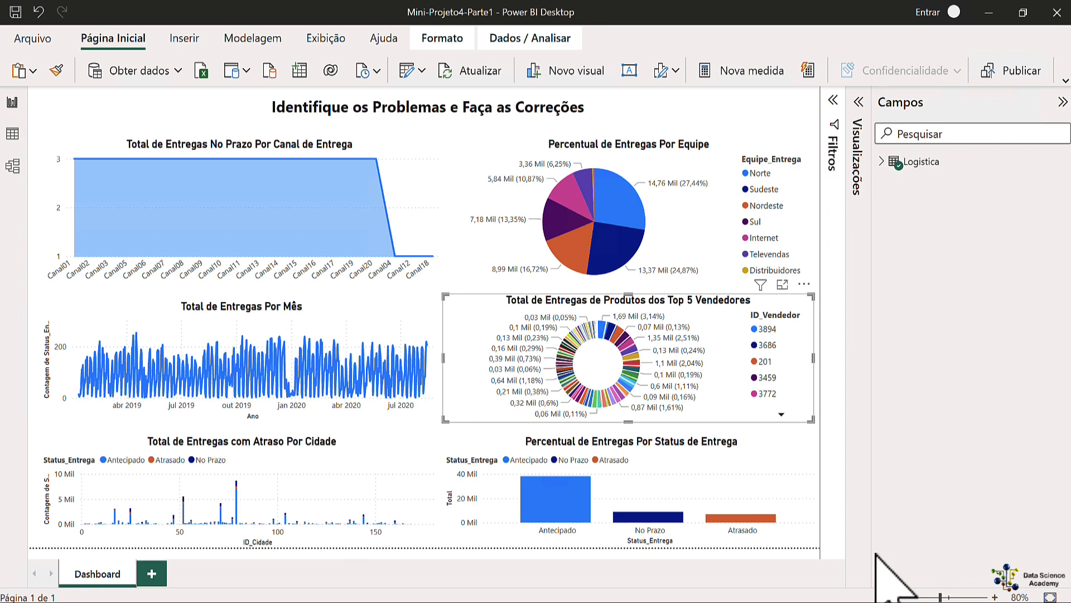
- In the Mini-Projeto4-Parte2 report, add a donut chart with ID_Vendedor as legend and TotalEntregas as values
{"action": "left_click", "coordinate": [725, 580]}
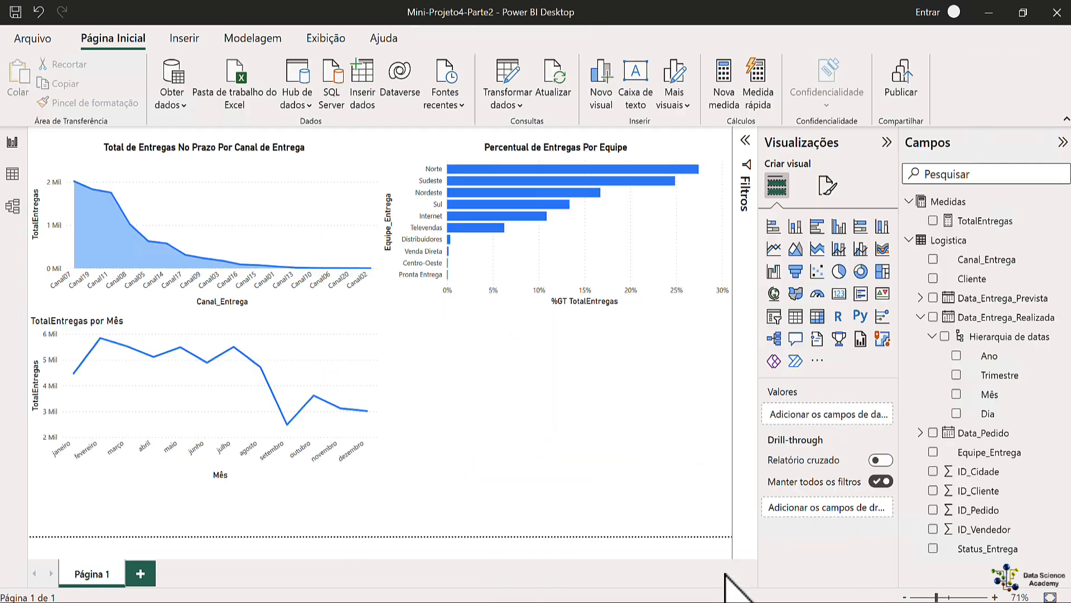
{"action": "left_click", "coordinate": [861, 271]}
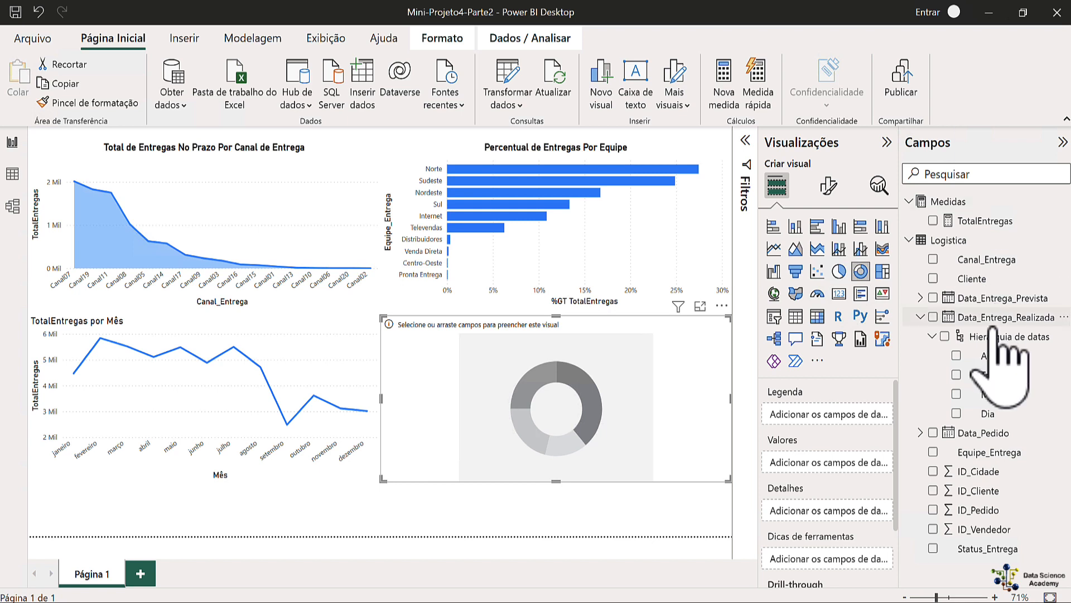
{"action": "left_click_drag", "start_coordinate": [980, 530], "coordinate": [845, 415]}
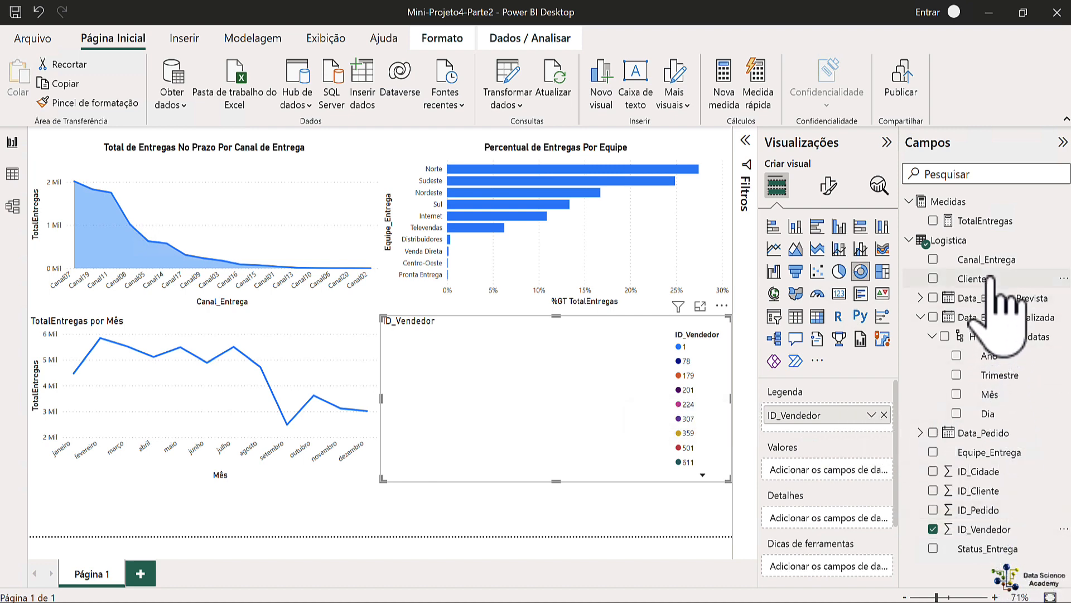
{"action": "left_click_drag", "start_coordinate": [984, 221], "coordinate": [859, 483]}
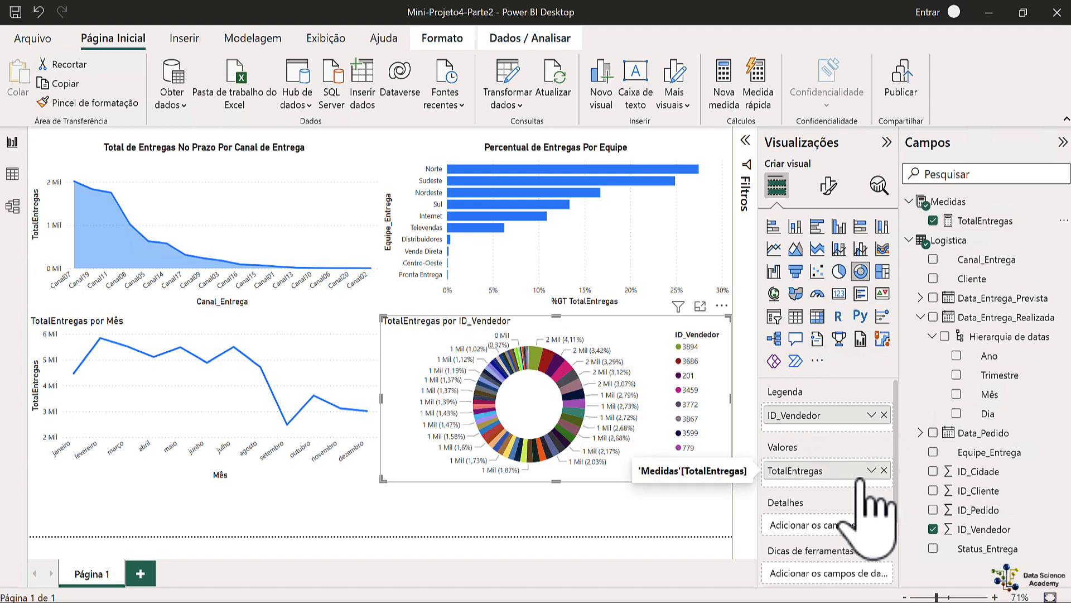
- Set the filter type of ID_Vendedor on the donut chart to N superior
{"action": "left_click", "coordinate": [747, 147]}
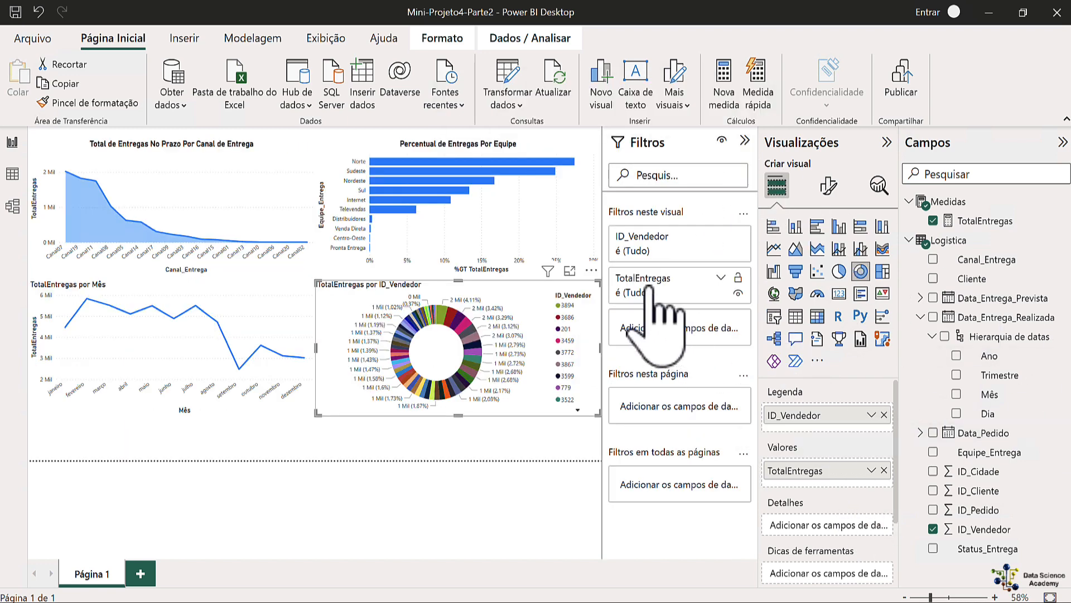
{"action": "left_click", "coordinate": [720, 237]}
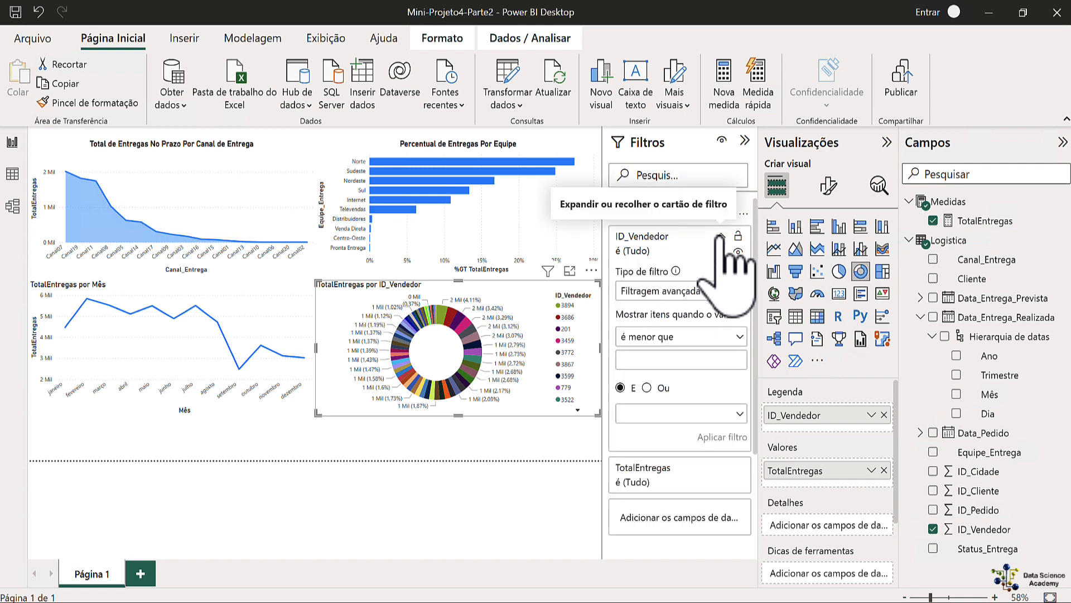
{"action": "left_click", "coordinate": [739, 290]}
{"action": "left_click", "coordinate": [655, 357]}
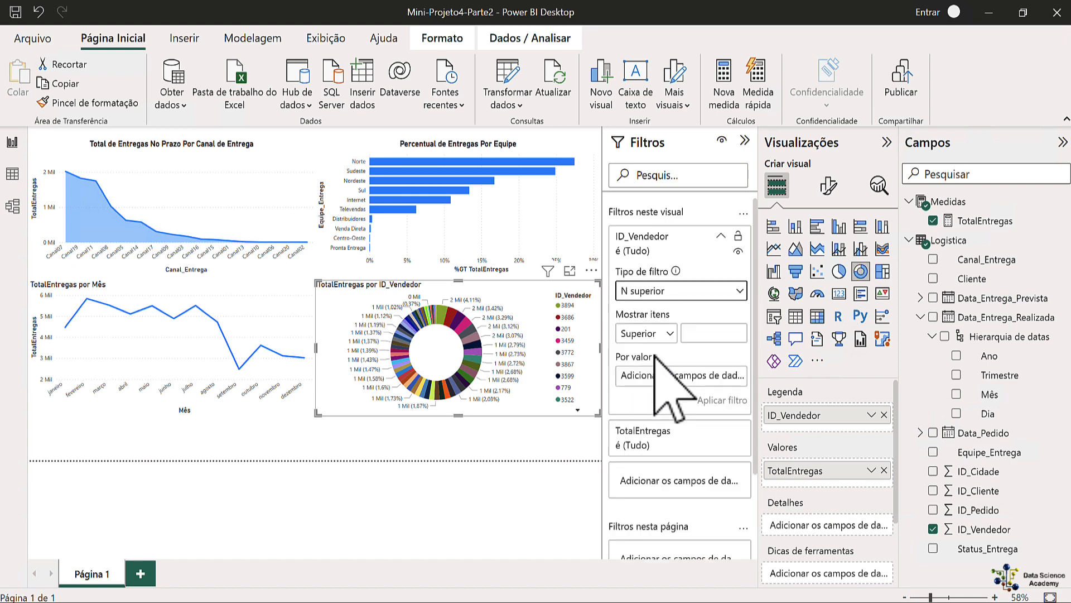
- Apply the filter to show the Superior 5 ID_Vendedor items by TotalEntregas, and collapse the Filtros and Visualizações panes
{"action": "left_click", "coordinate": [672, 335]}
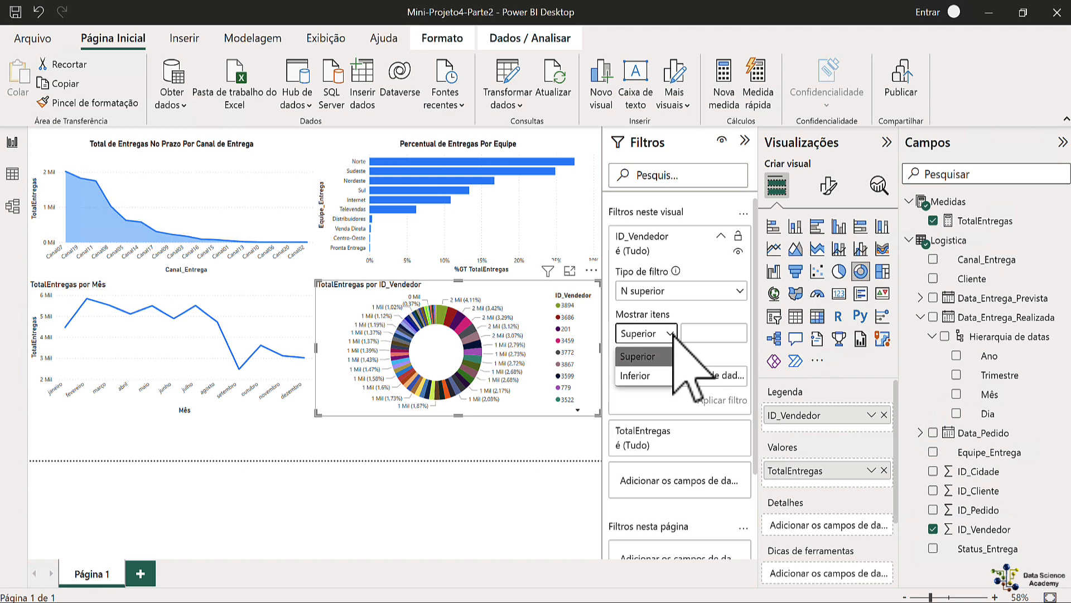
{"action": "left_click", "coordinate": [715, 334]}
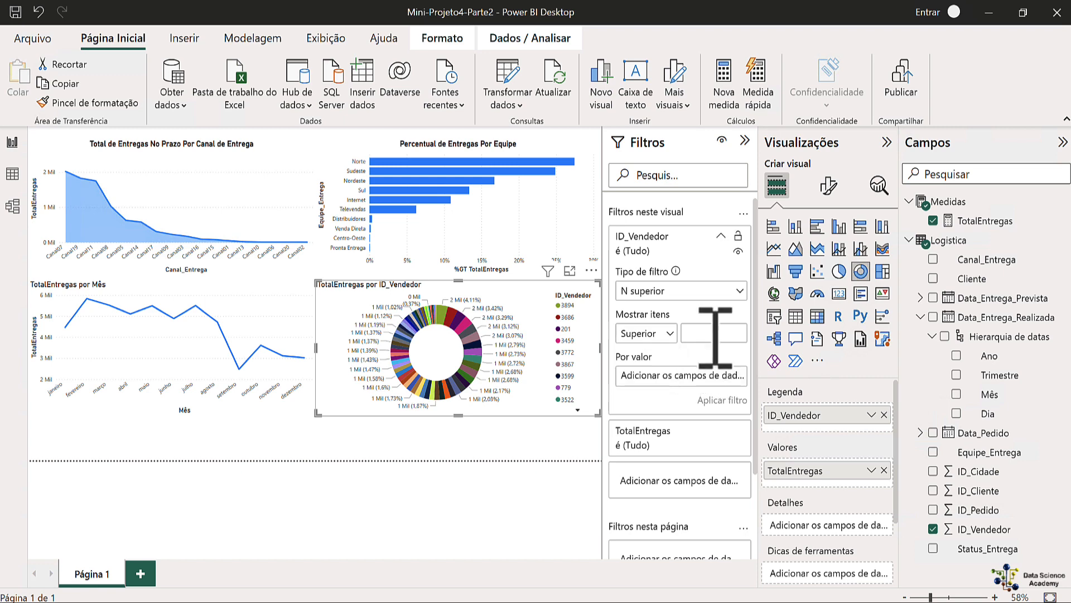
{"action": "type", "text": "5"}
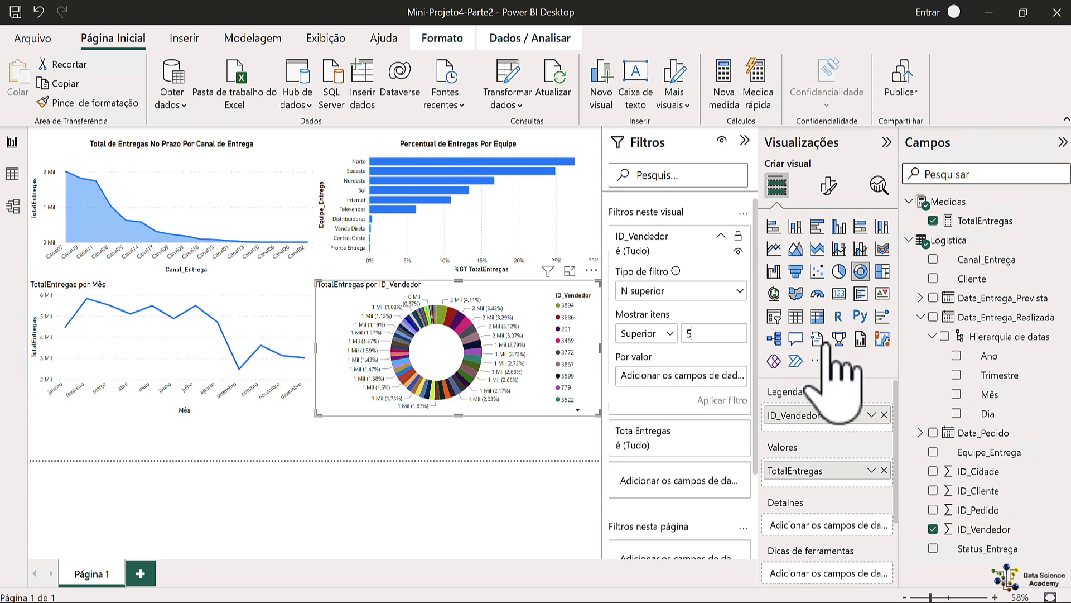
{"action": "left_click_drag", "start_coordinate": [983, 221], "coordinate": [988, 222]}
{"action": "left_click_drag", "start_coordinate": [802, 346], "coordinate": [689, 379]}
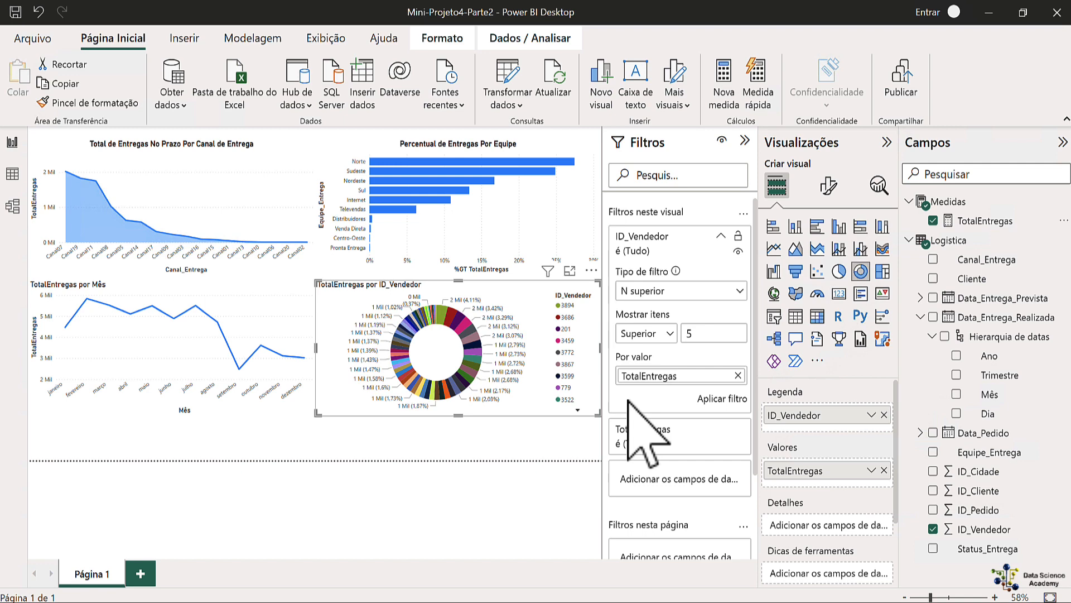
{"action": "left_click", "coordinate": [720, 398]}
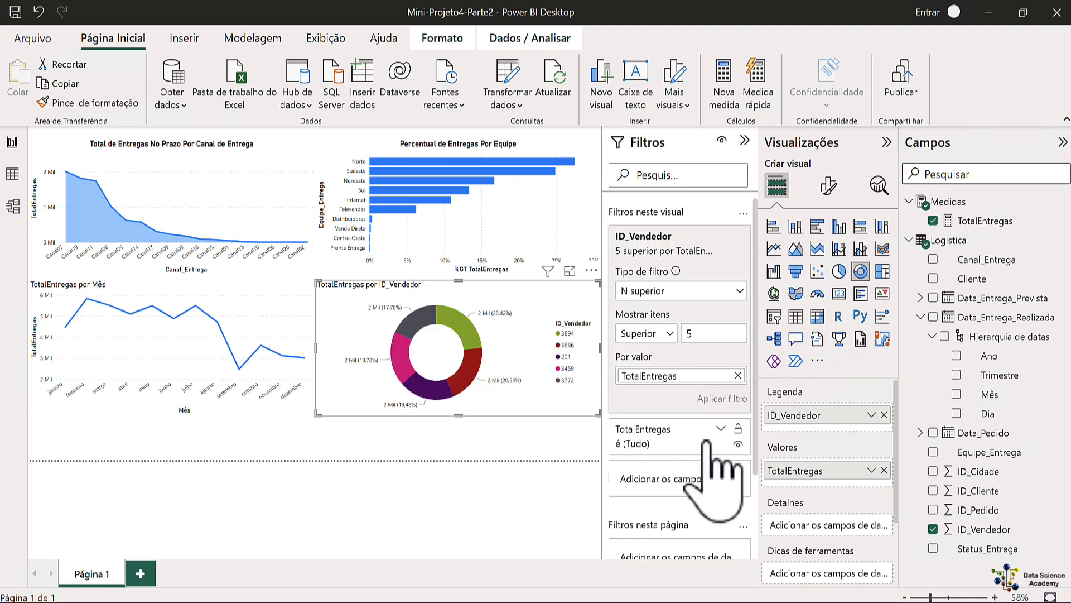
{"action": "left_click", "coordinate": [745, 141]}
{"action": "left_click", "coordinate": [886, 143]}
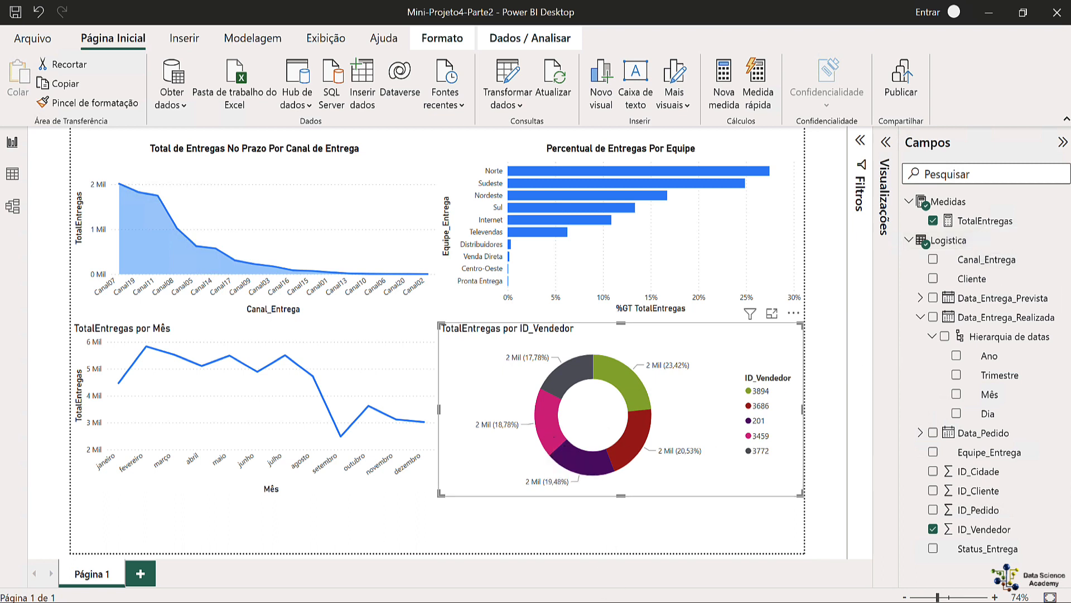
- Compare the filtered donut chart with the original in Mini-Projeto4-Parte1, and return to Mini-Projeto4-Parte2
{"action": "mouse_move", "coordinate": [655, 590]}
{"action": "left_click", "coordinate": [614, 536]}
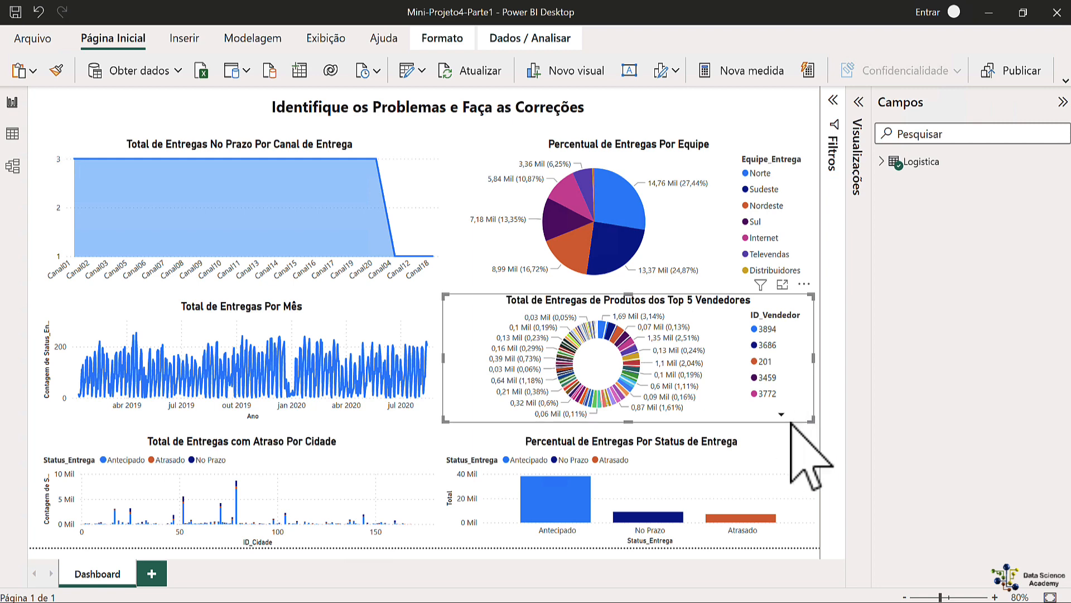
{"action": "mouse_move", "coordinate": [686, 599]}
{"action": "left_click", "coordinate": [729, 552]}
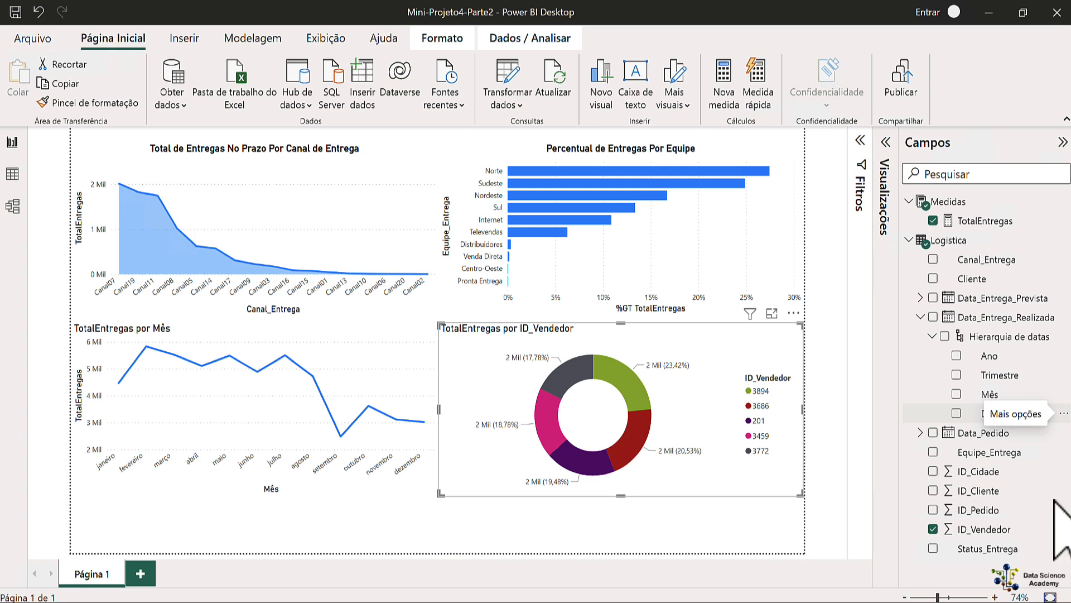
- Deselect the donut chart and expand the Visualizações pane
{"action": "left_click", "coordinate": [816, 524]}
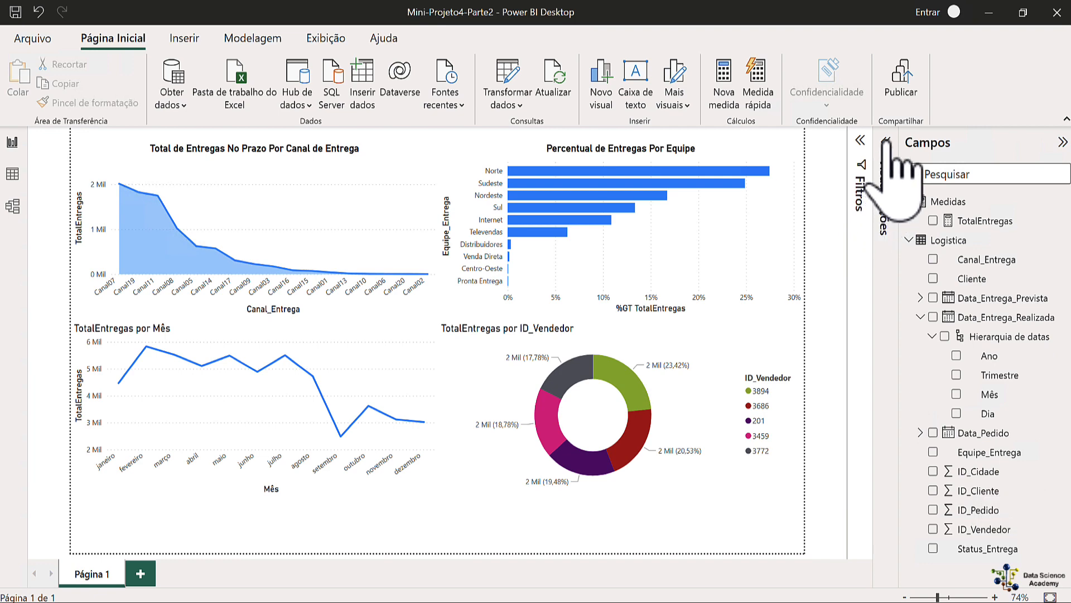
{"action": "left_click", "coordinate": [883, 201]}
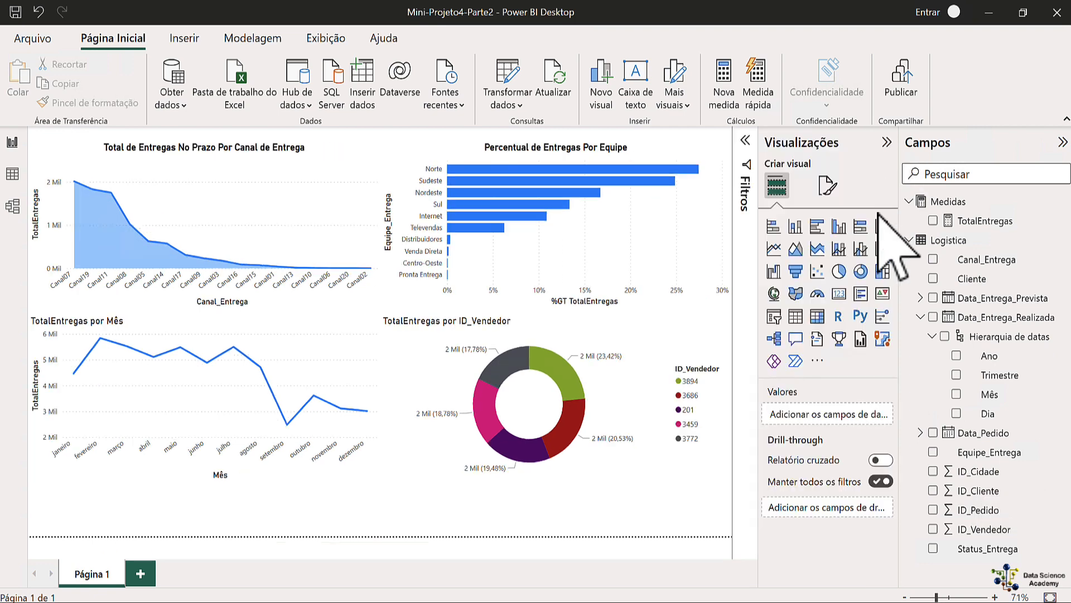
{"action": "left_click", "coordinate": [795, 316]}
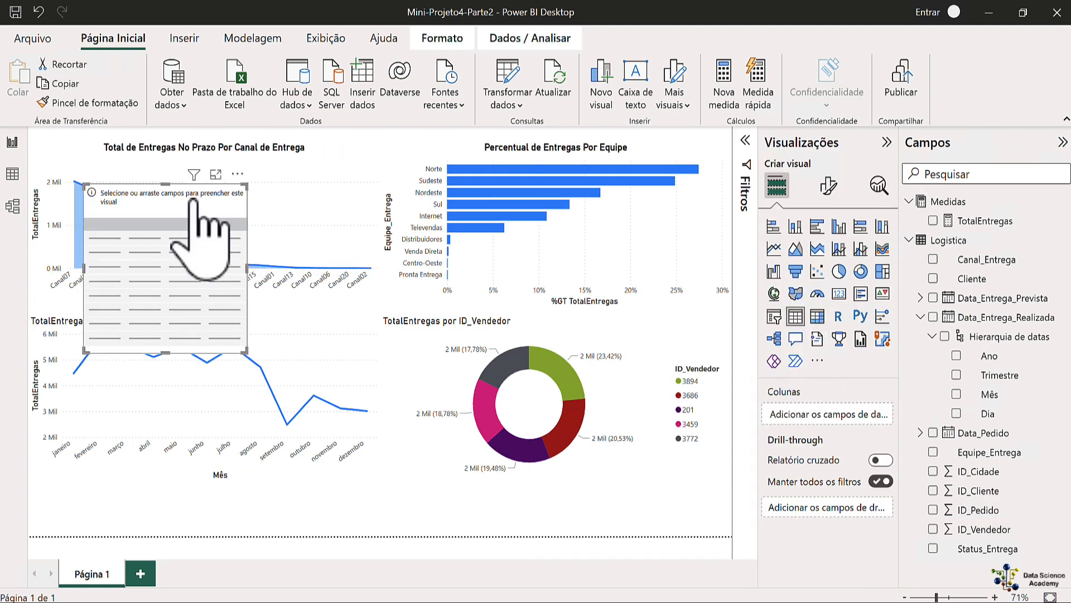
{"action": "left_click", "coordinate": [237, 175]}
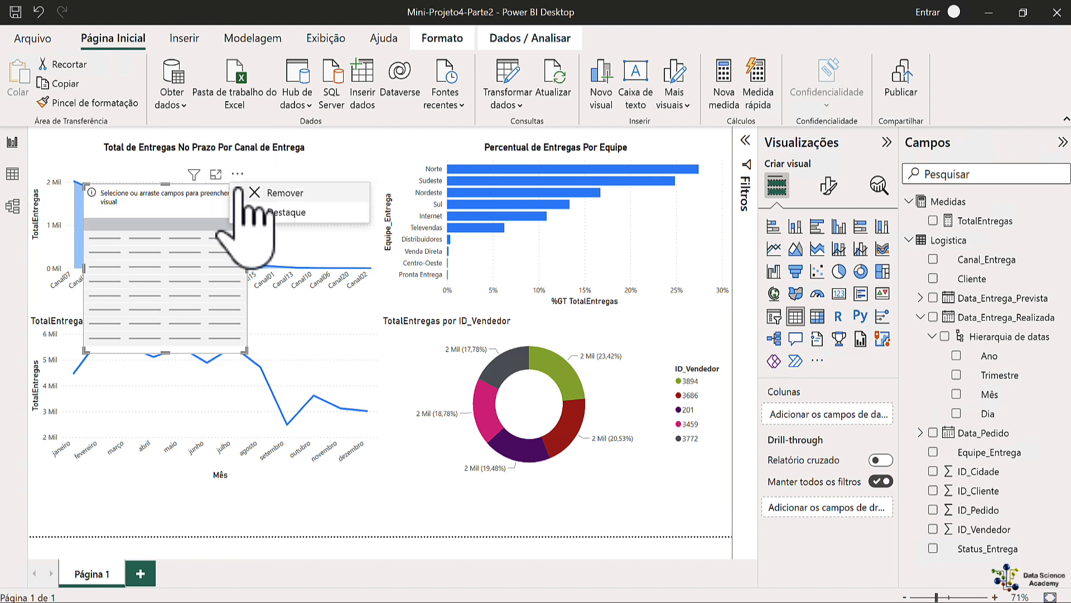
{"action": "left_click", "coordinate": [279, 192]}
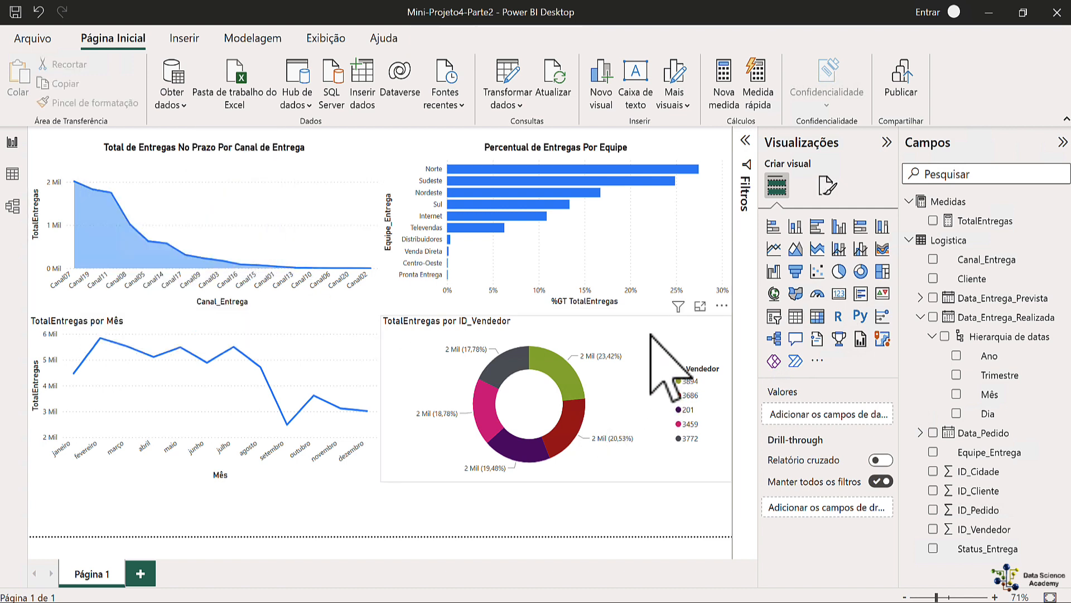
- Convert the TotalEntregas por ID_Vendedor donut chart into a table and shrink the visual's frame in width and height
{"action": "left_click", "coordinate": [646, 368]}
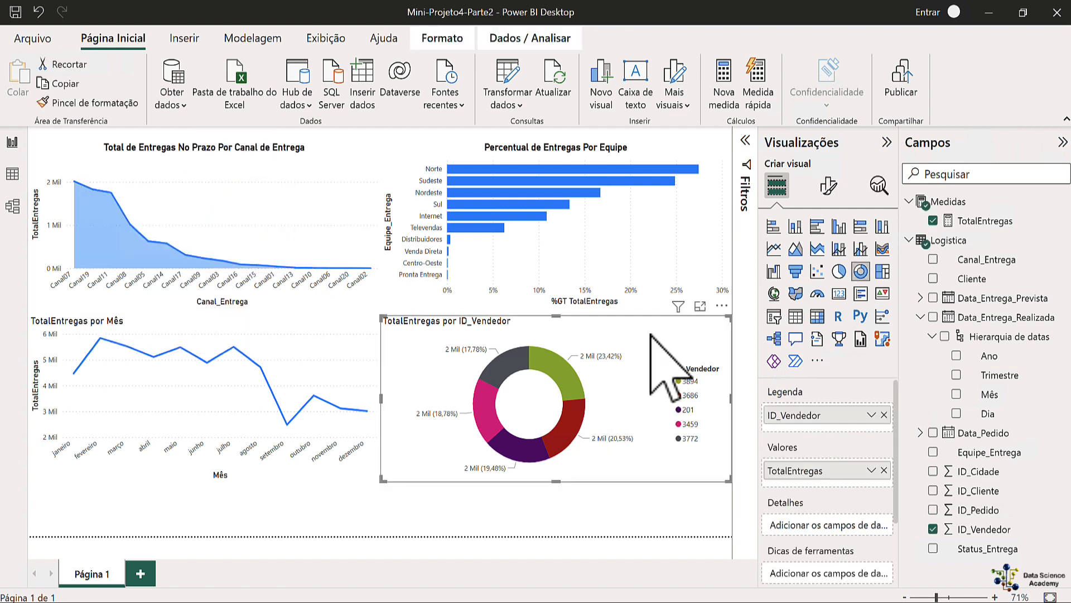
{"action": "left_click", "coordinate": [796, 315]}
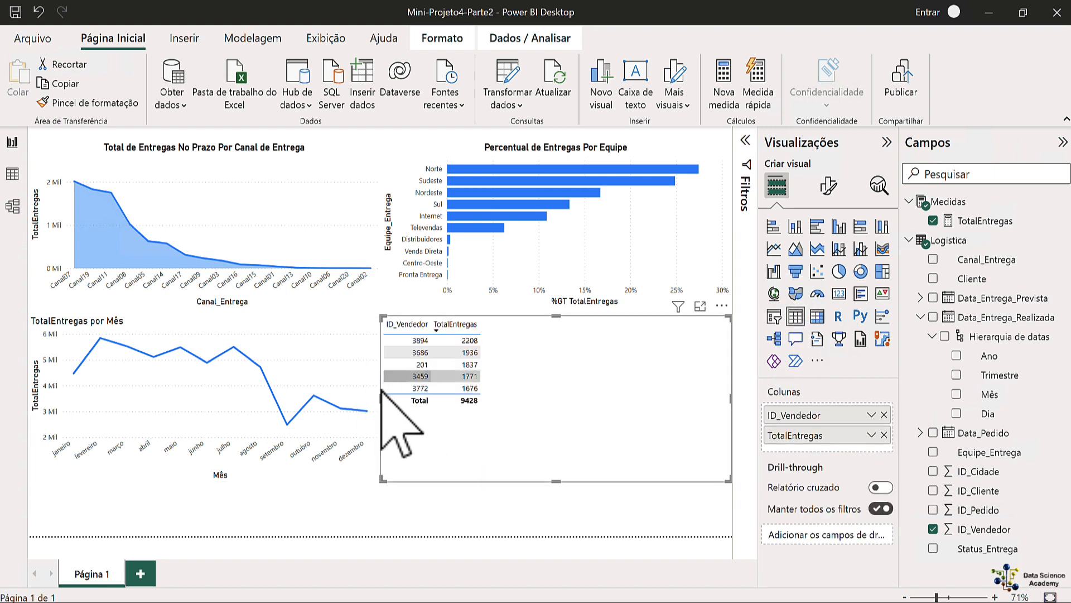
{"action": "left_click_drag", "start_coordinate": [382, 400], "coordinate": [408, 400]}
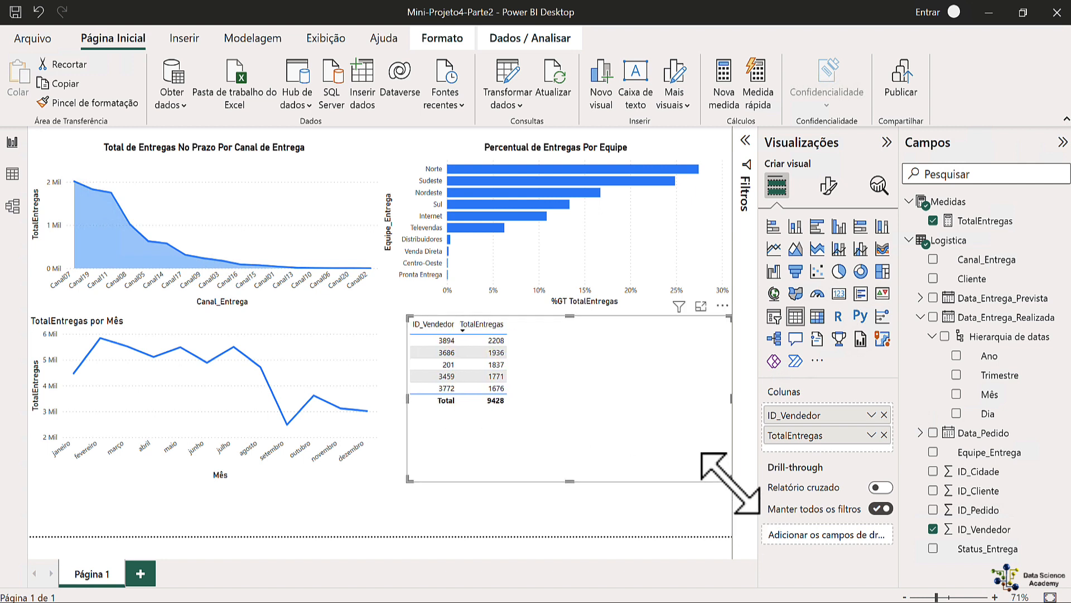
{"action": "left_click_drag", "start_coordinate": [729, 479], "coordinate": [709, 420]}
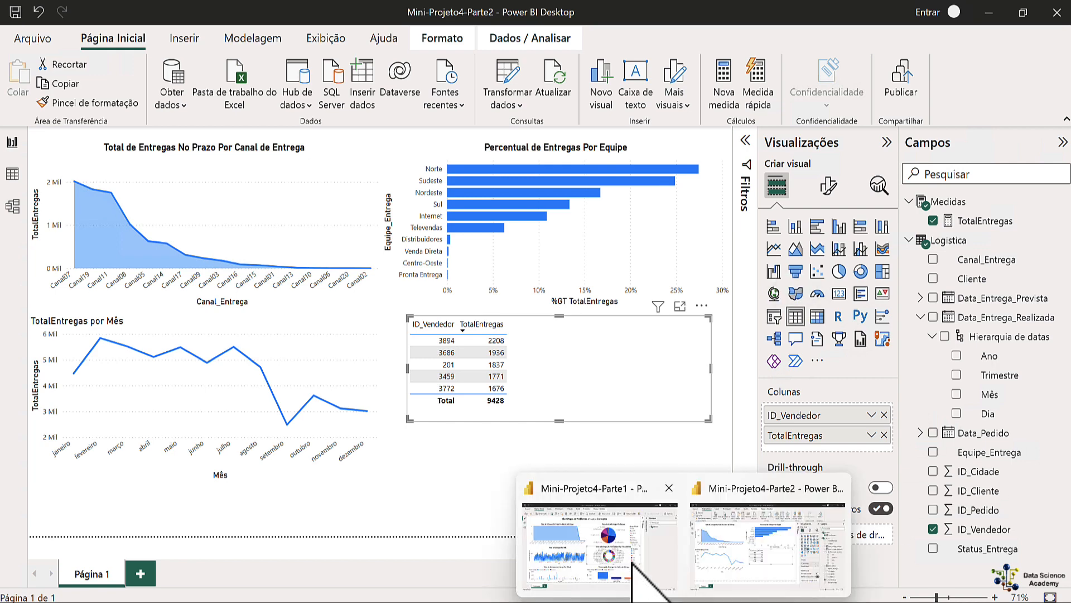
- Check the original donut chart in Mini-Projeto4-Parte1 against the new table, and return to Mini-Projeto4-Parte2
{"action": "left_click", "coordinate": [629, 560]}
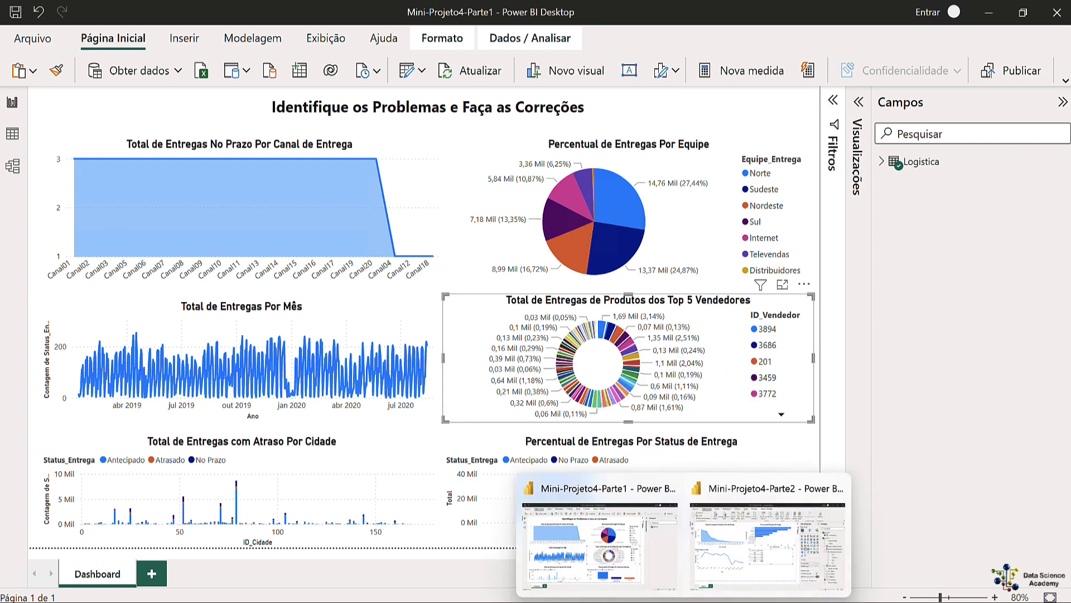
{"action": "left_click", "coordinate": [697, 497]}
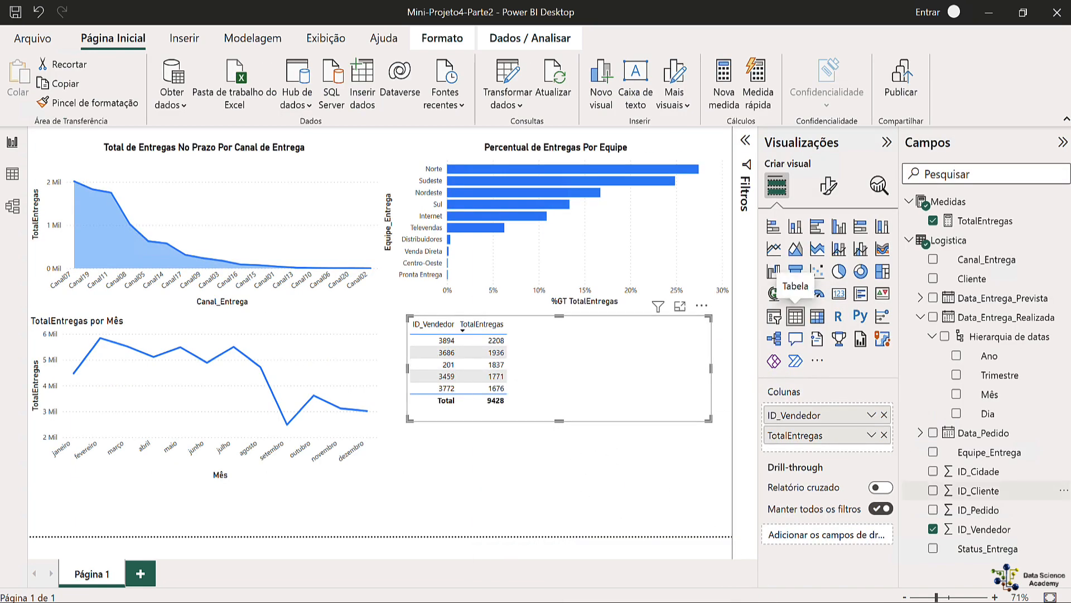